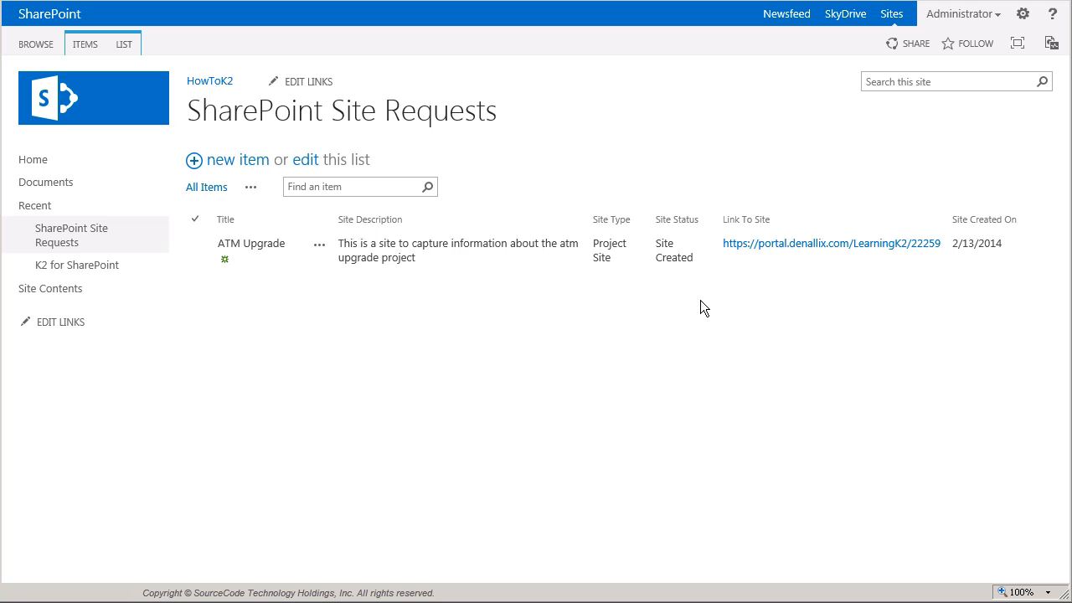
Start a new site request titled "Enterprise Computer Refresh" with the description "This project will involve the refresh of desktop and laptop computers throughout the organization.".
left_click(250, 170)
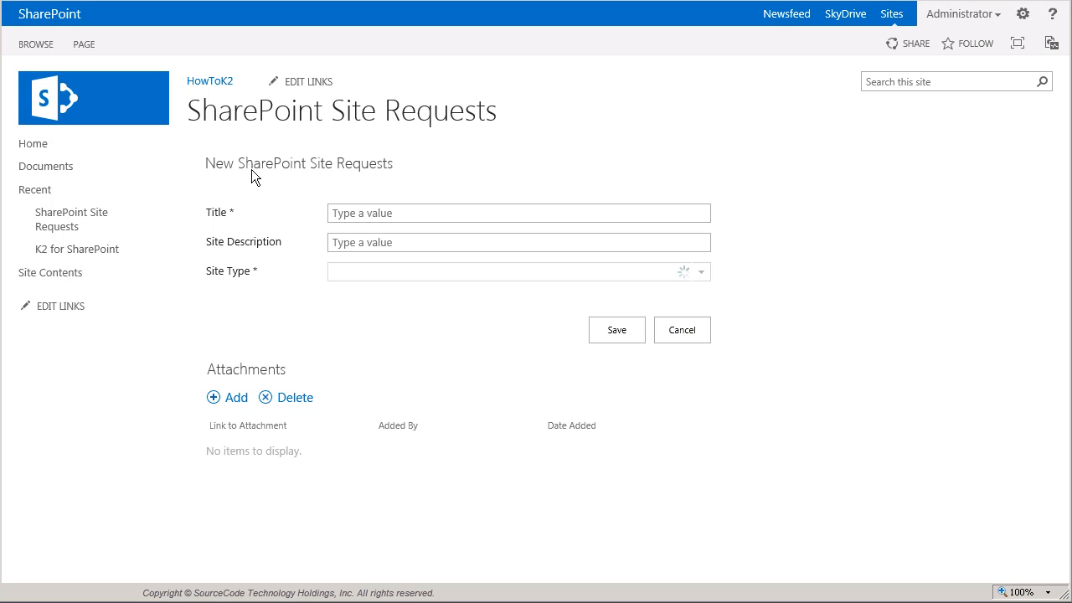
left_click(377, 218)
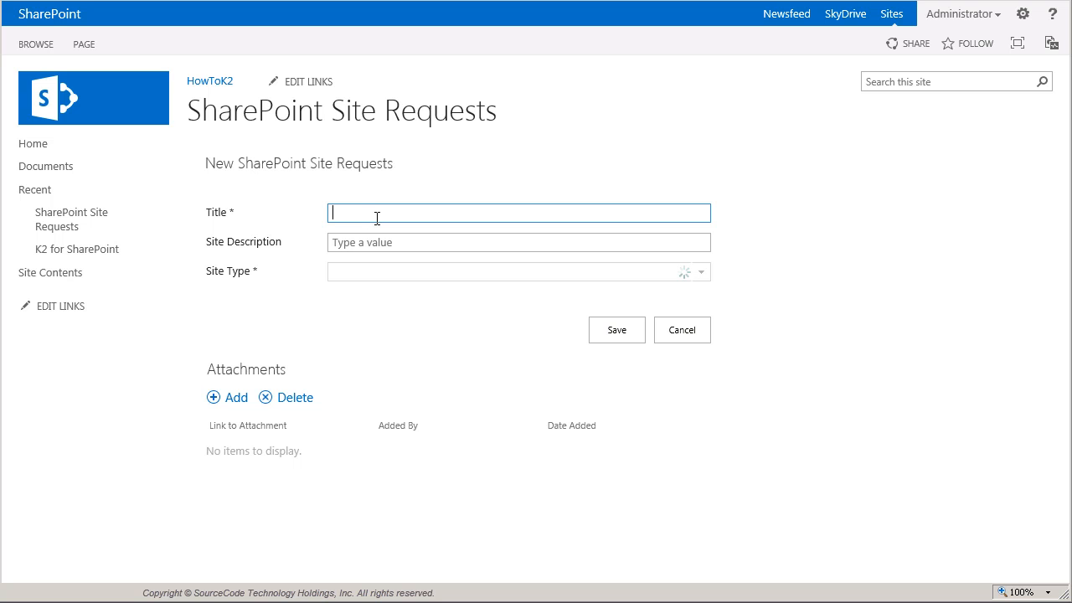
type("Enterprise Com")
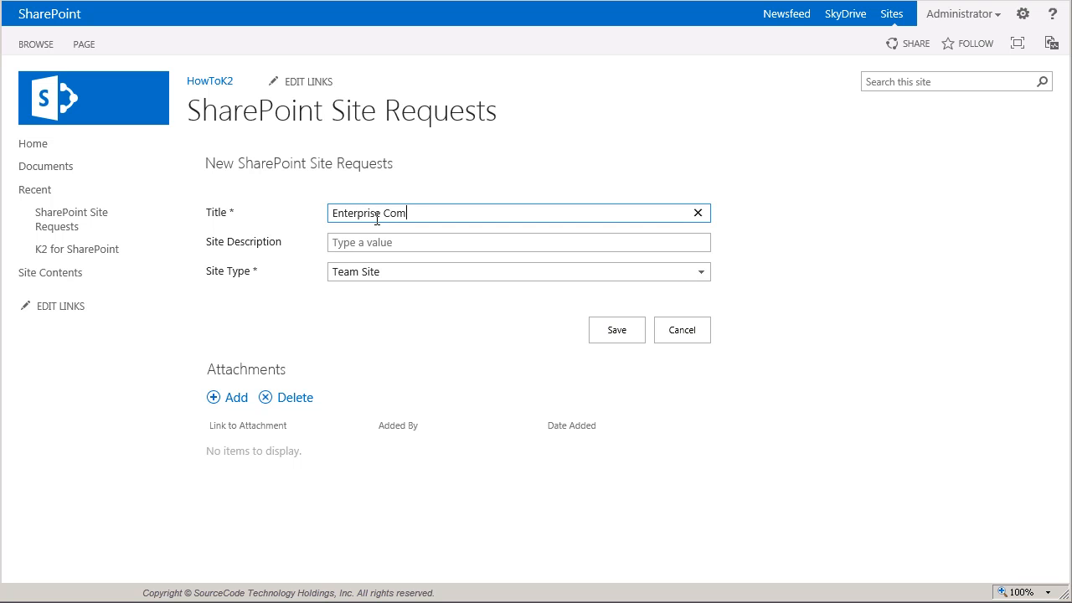
type("puter Refresh")
left_click(373, 246)
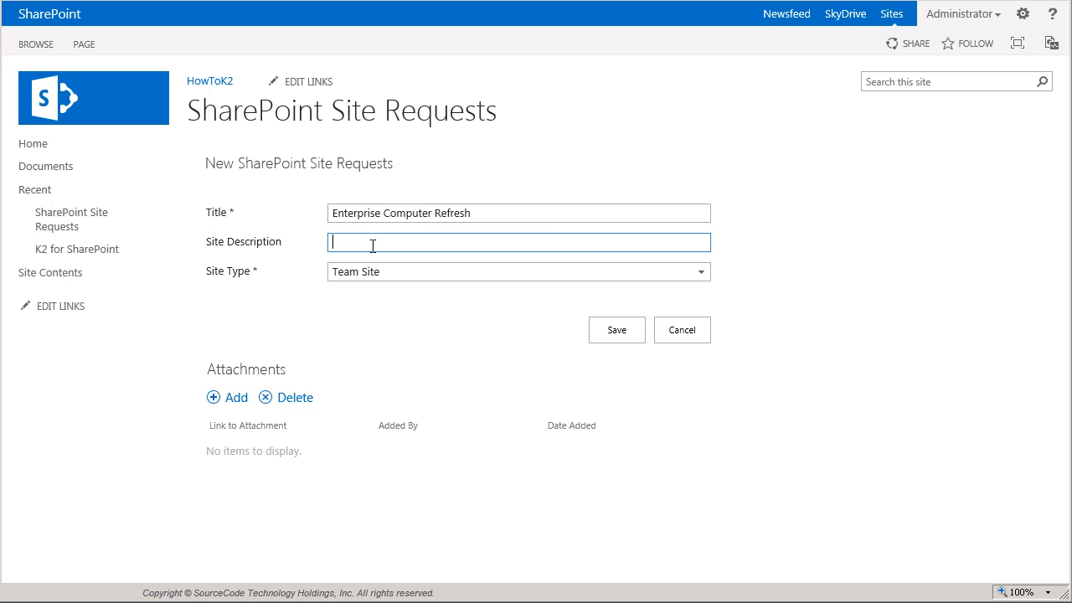
key("ctrl+v")
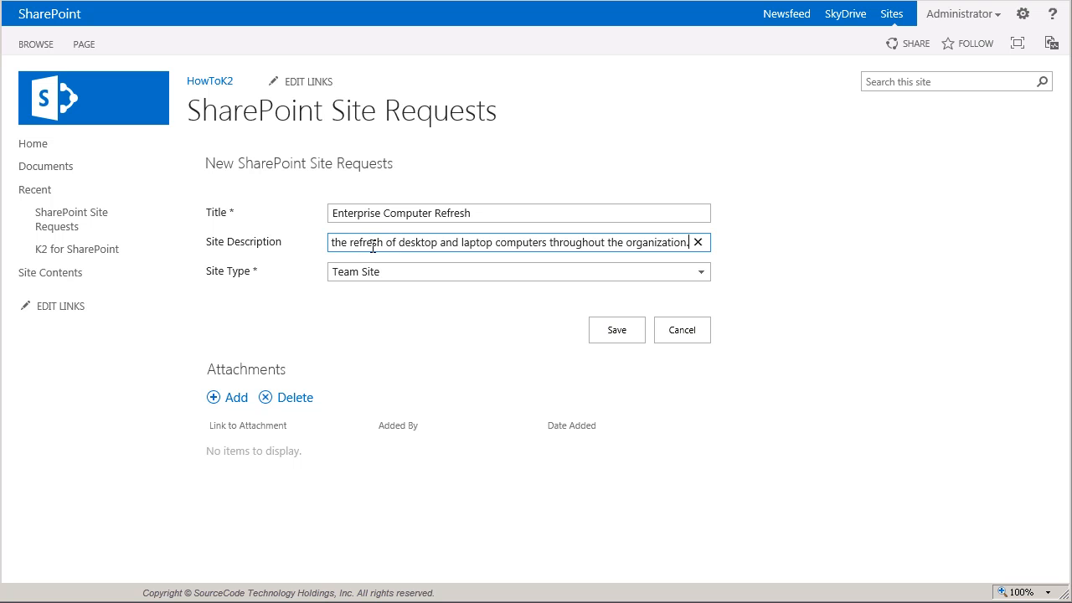
key("Home")
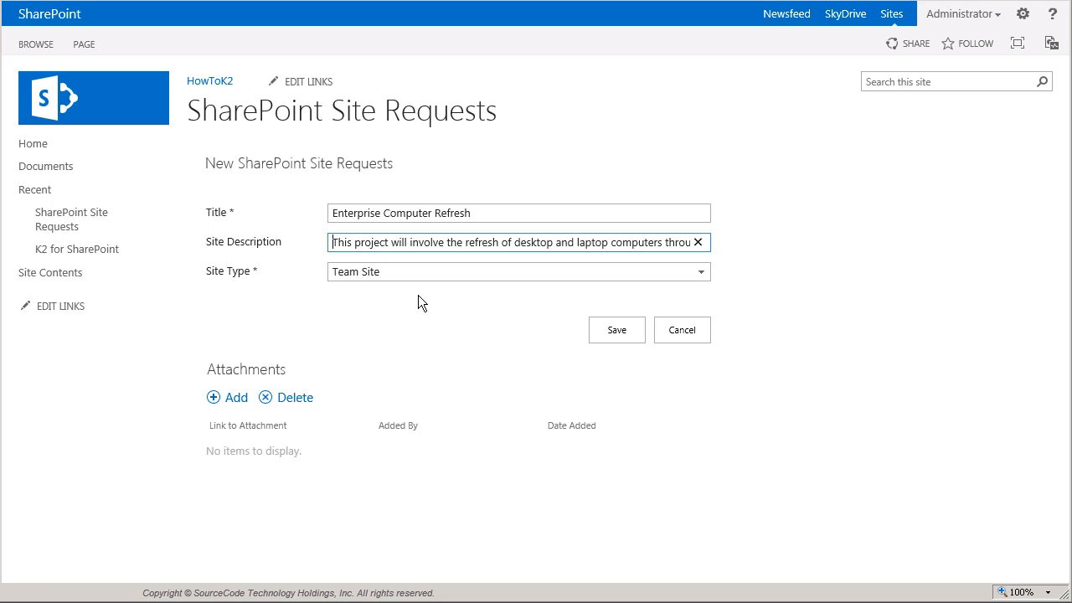
Set the Enterprise Computer Refresh request's site type to Project Site and save the request.
left_click(583, 279)
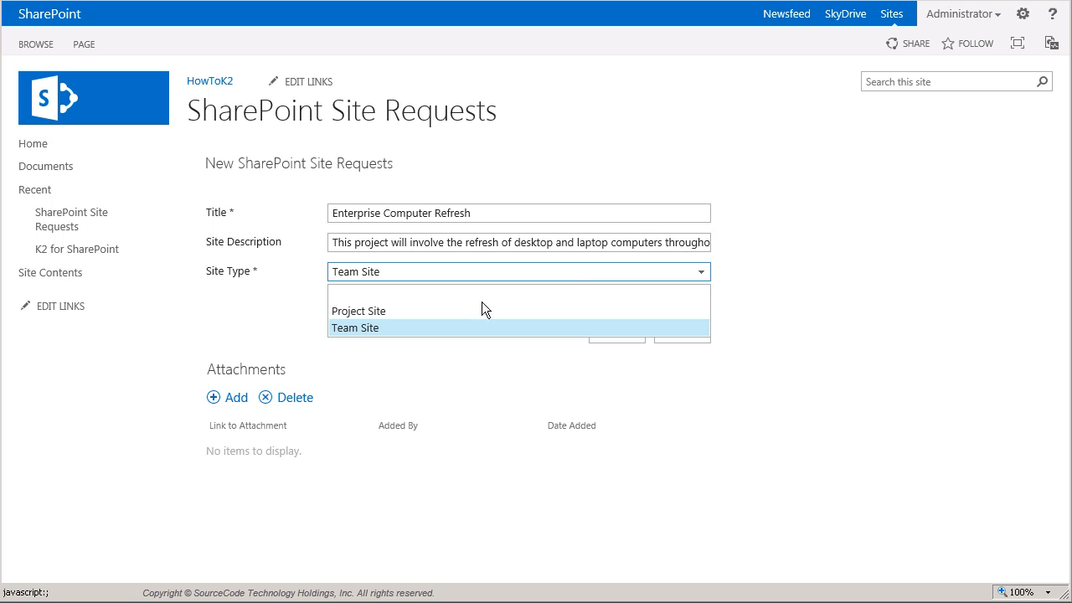
left_click(392, 318)
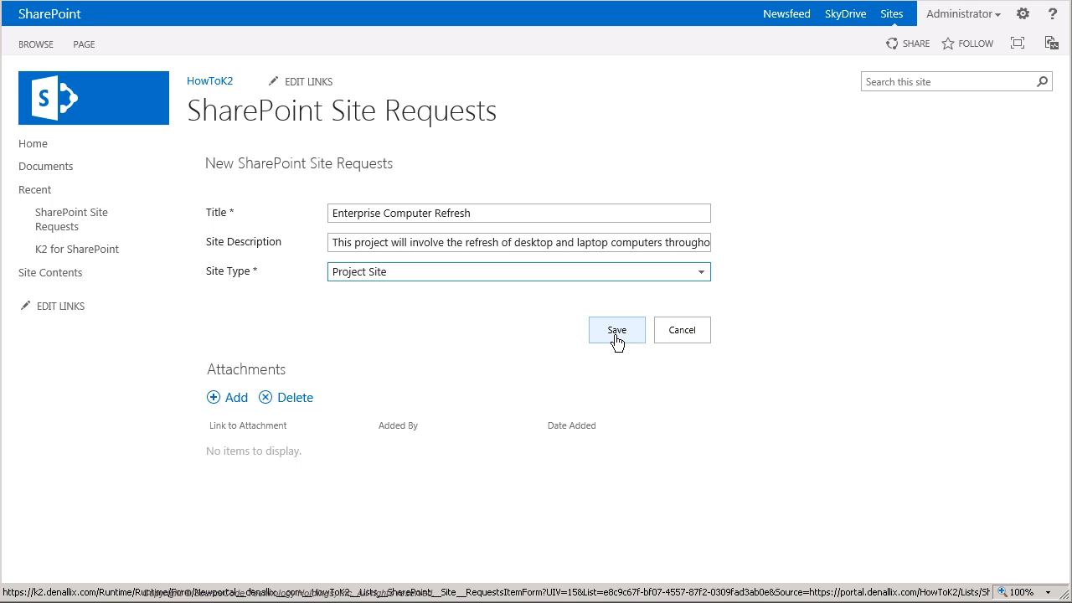
left_click(616, 332)
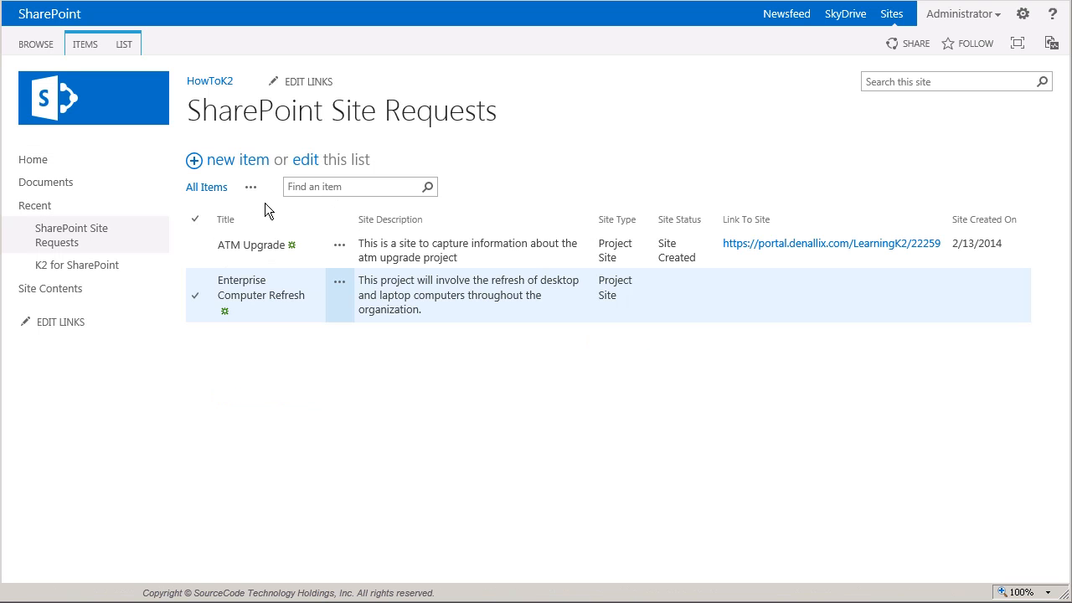
Start site request "Corporate Audit 2014", described as "This is a team site for the audit team to use for collaboration on the 2014 corporate audit.".
left_click(253, 163)
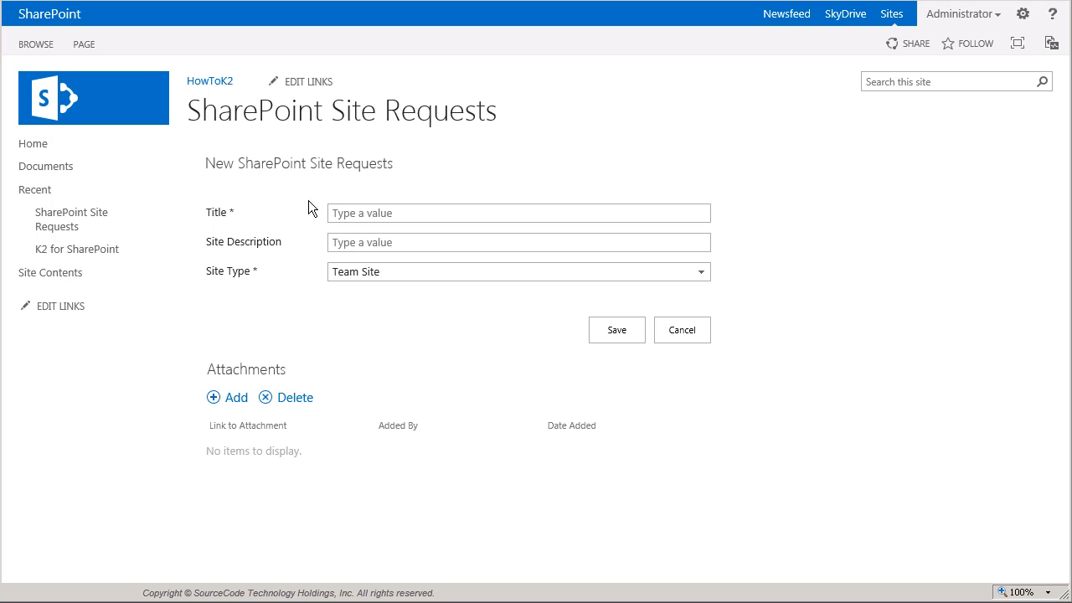
left_click(354, 219)
type("Co")
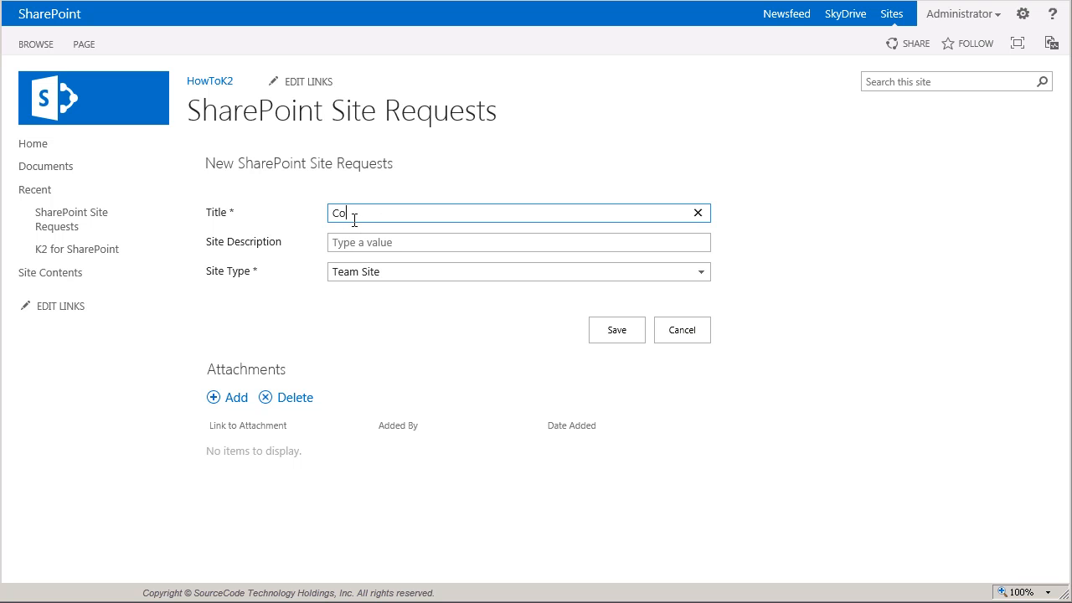
type("rporate Audit 2014")
left_click(360, 247)
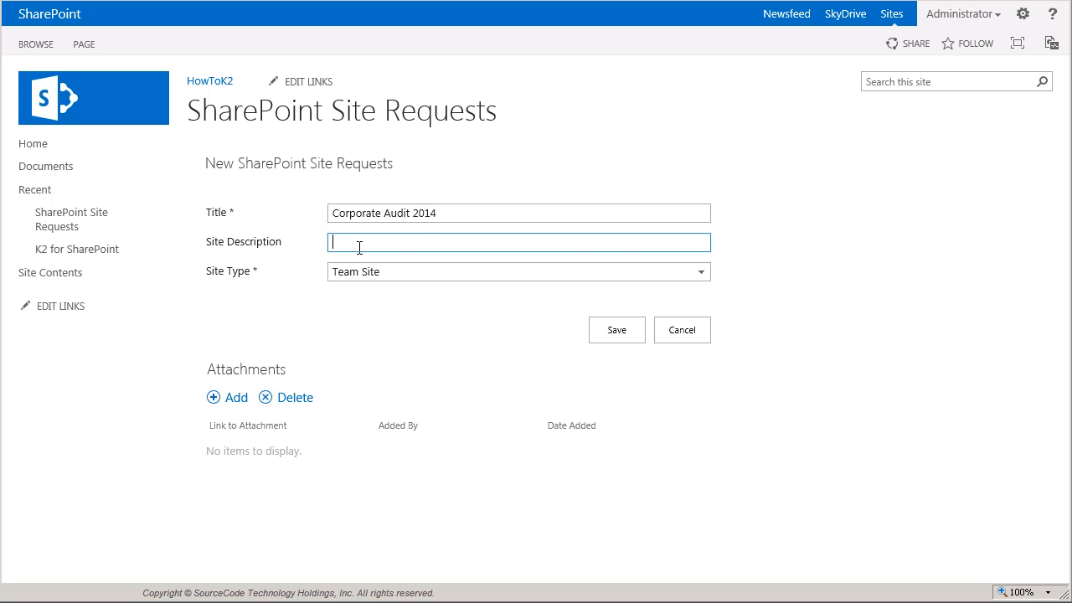
key("ctrl+v")
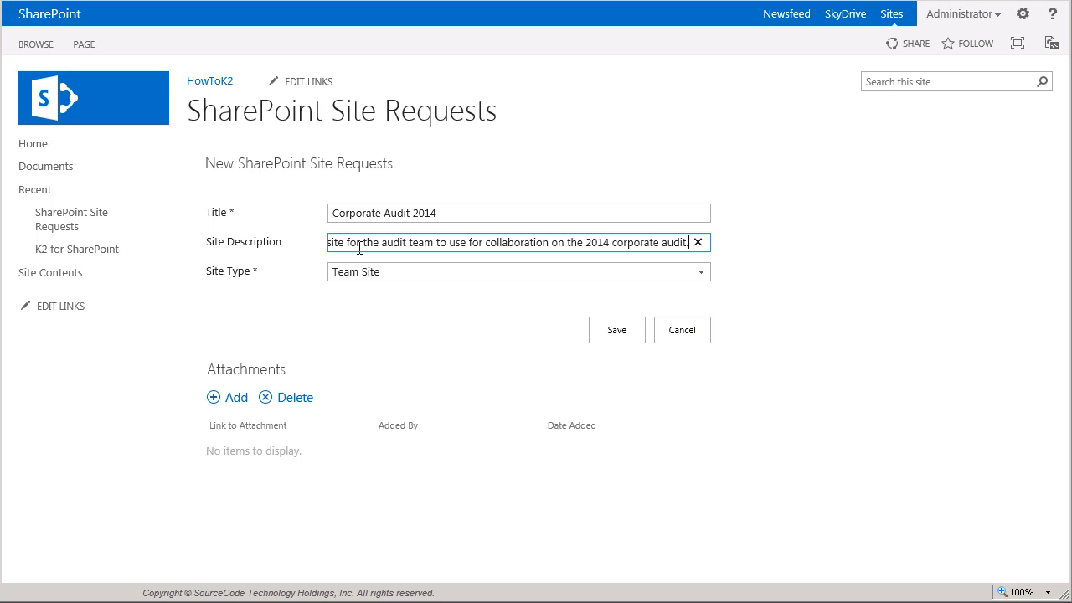
key("Home")
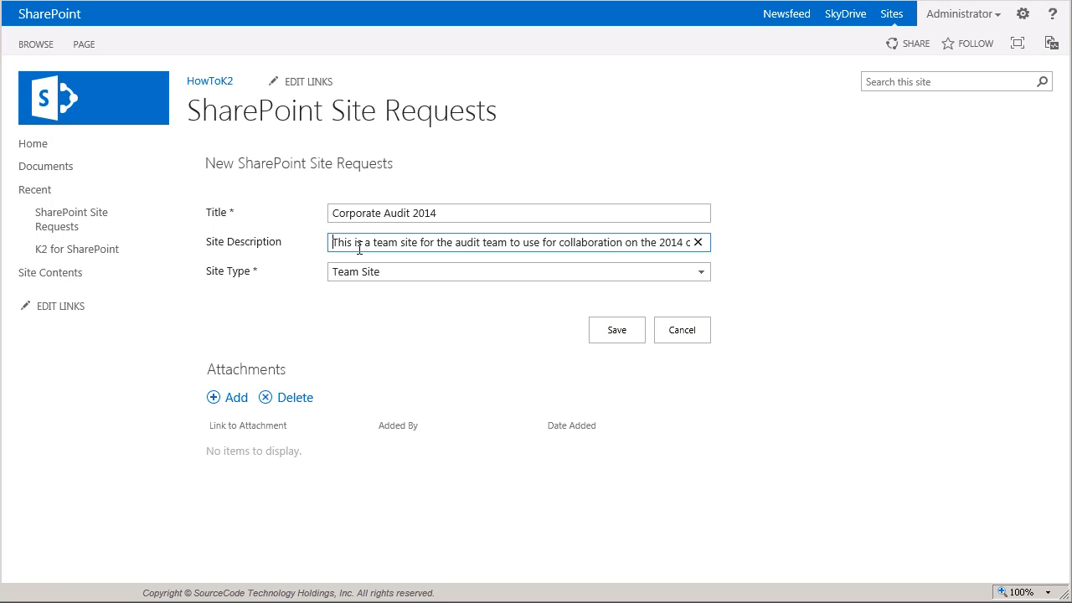
Choose Team Site as the Corporate Audit 2014 site type, save the request and refresh the request list.
left_click(597, 280)
left_click(461, 331)
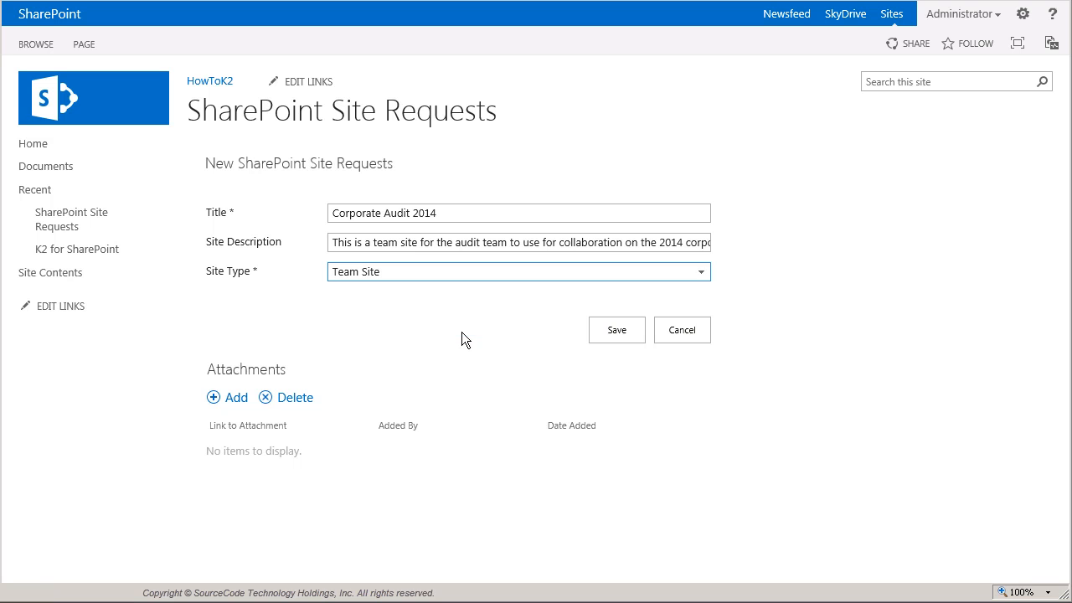
left_click(616, 340)
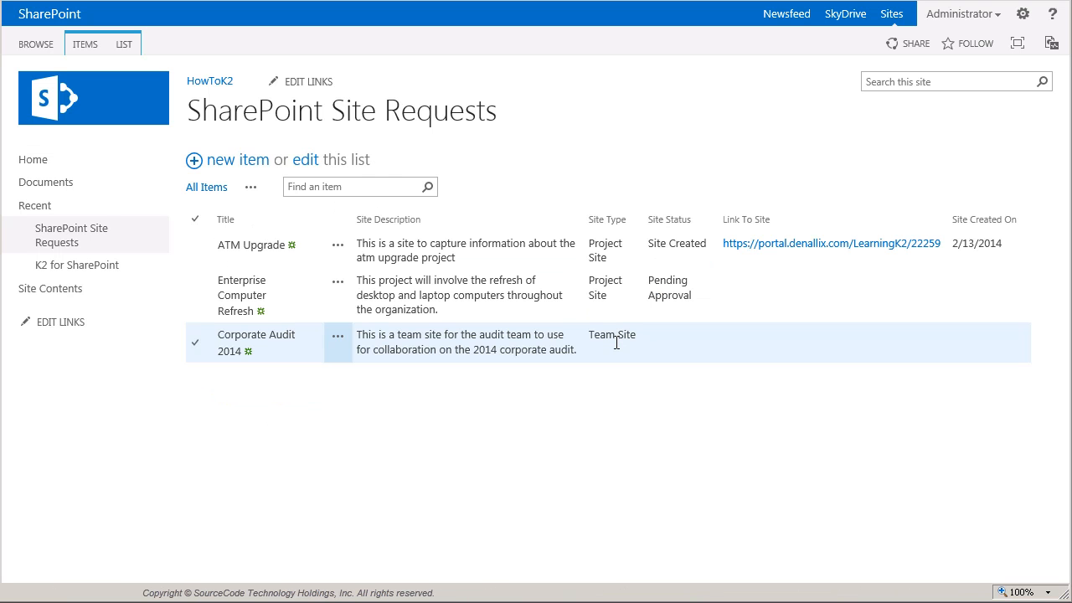
right_click(621, 415)
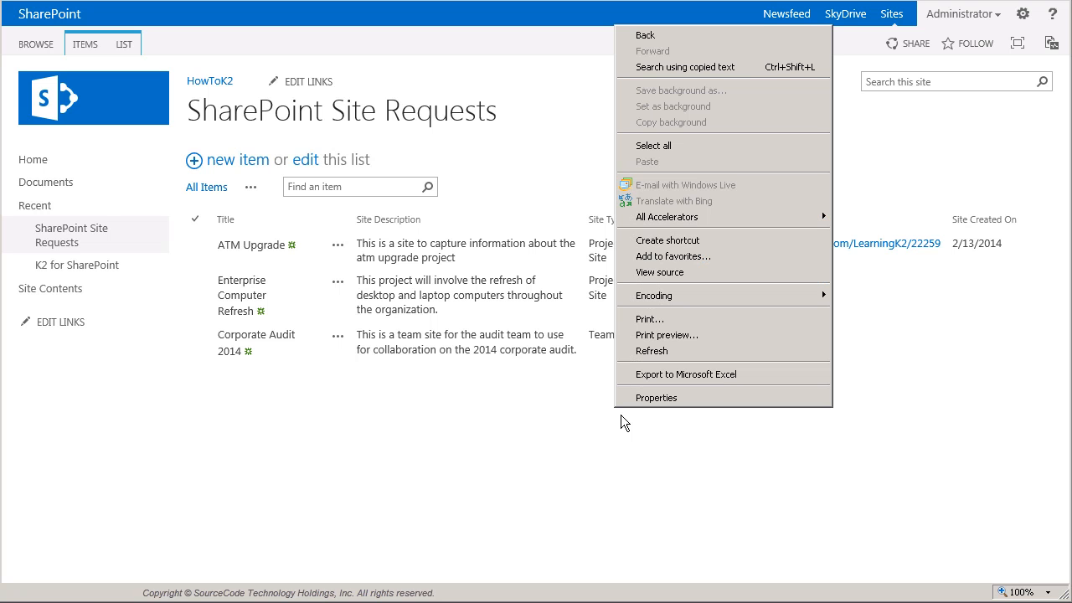
left_click(677, 352)
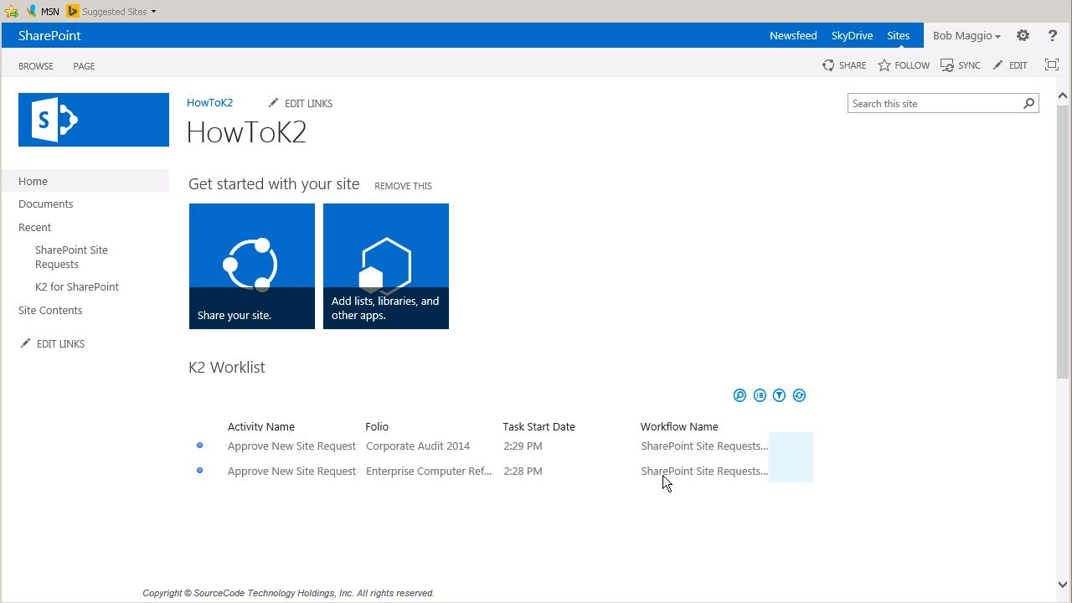
Open the approval form for the Enterprise Computer Refresh task from the K2 Worklist and review its title and description.
left_click(797, 480)
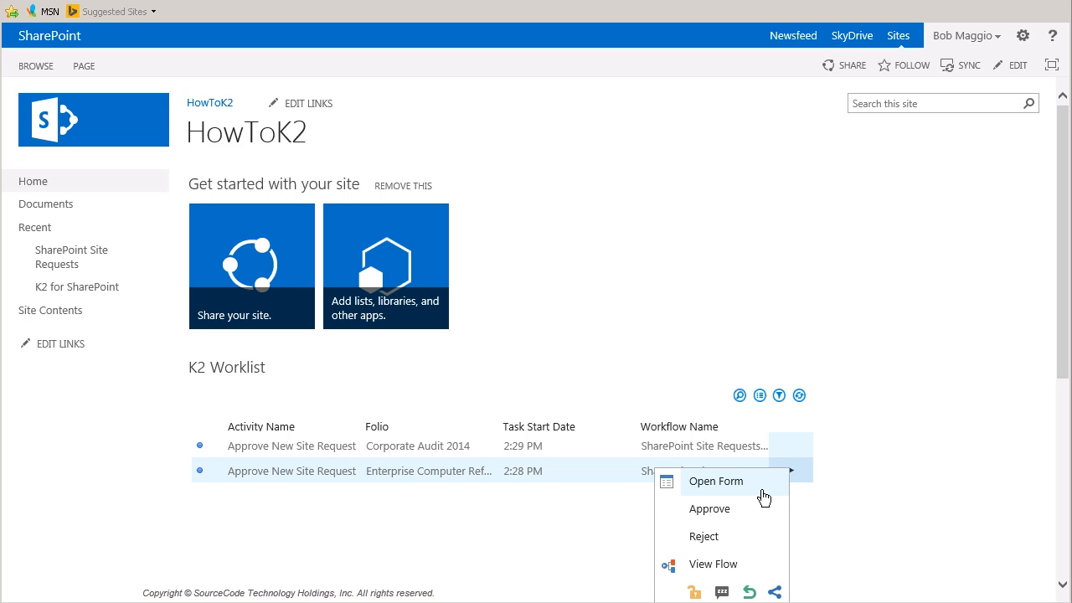
left_click(763, 495)
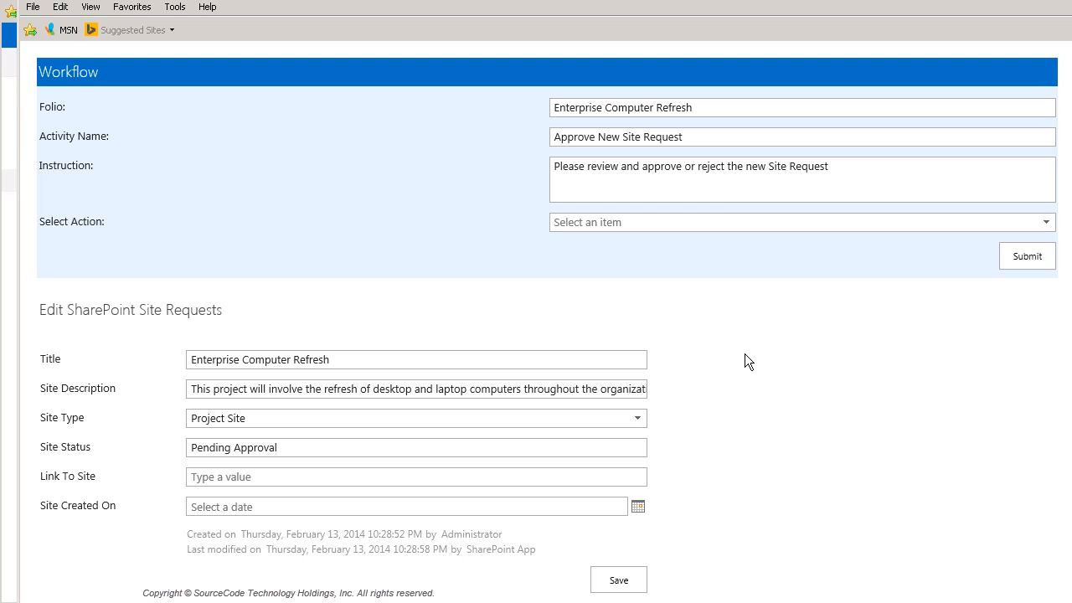
left_click(613, 362)
left_click(610, 393)
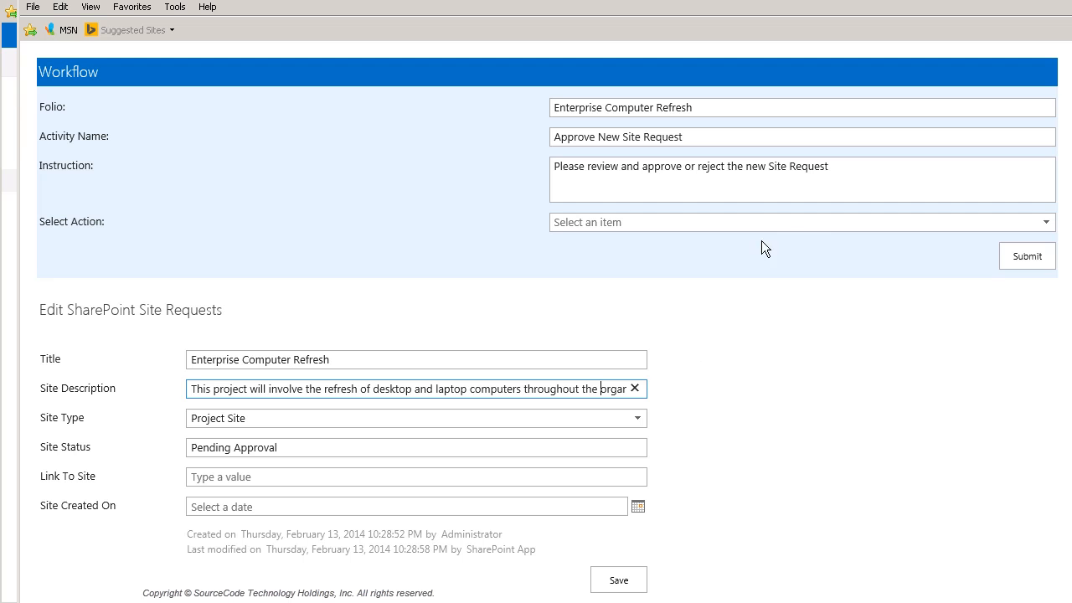
Submit the Enterprise Computer Refresh task with the action Approve and refresh the K2 Worklist.
left_click(963, 223)
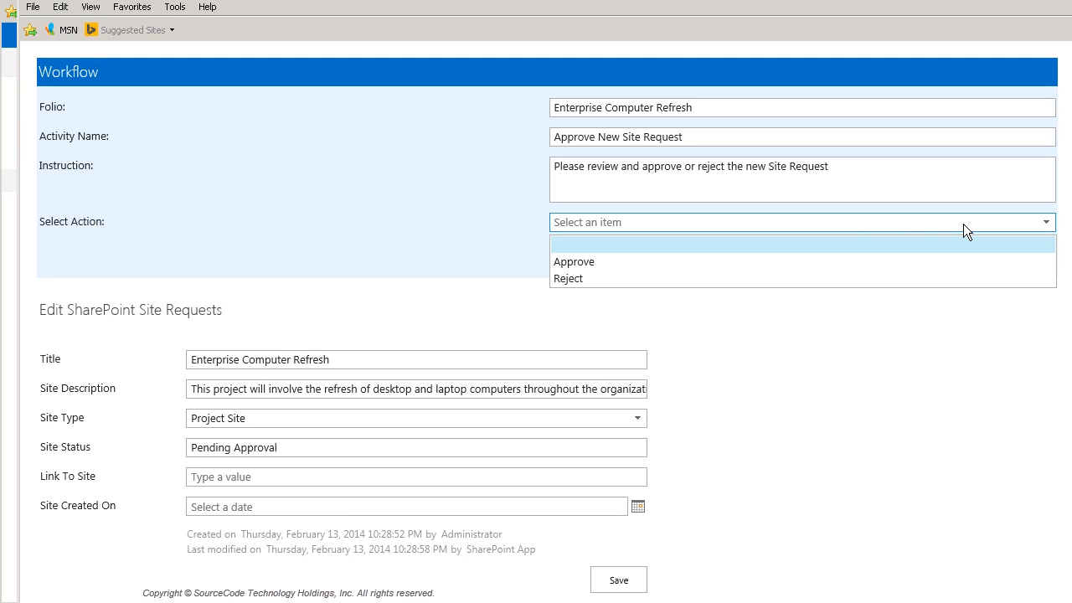
left_click(691, 272)
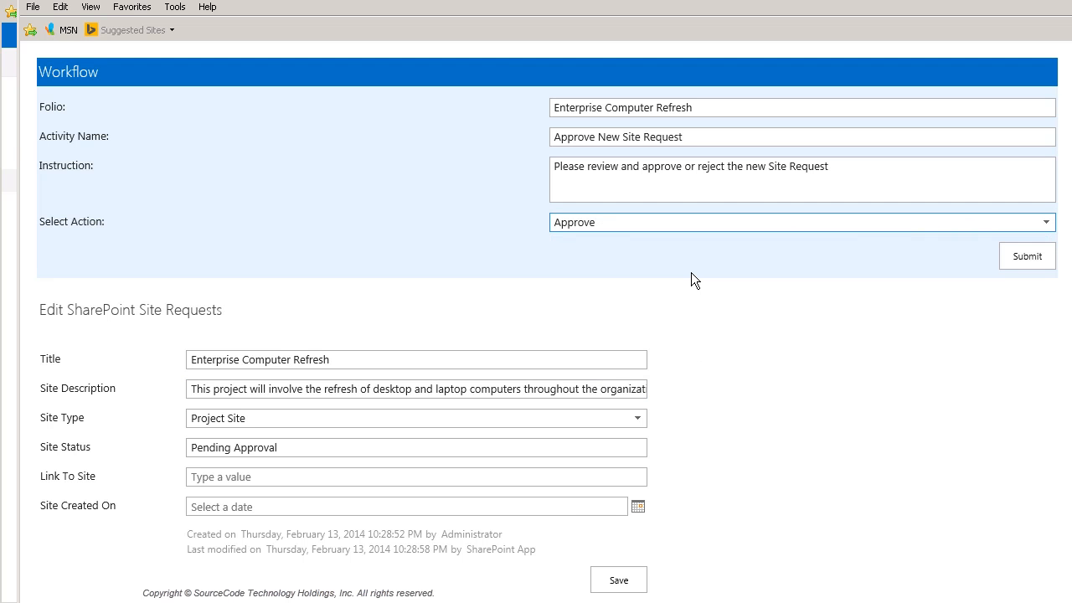
left_click(1029, 264)
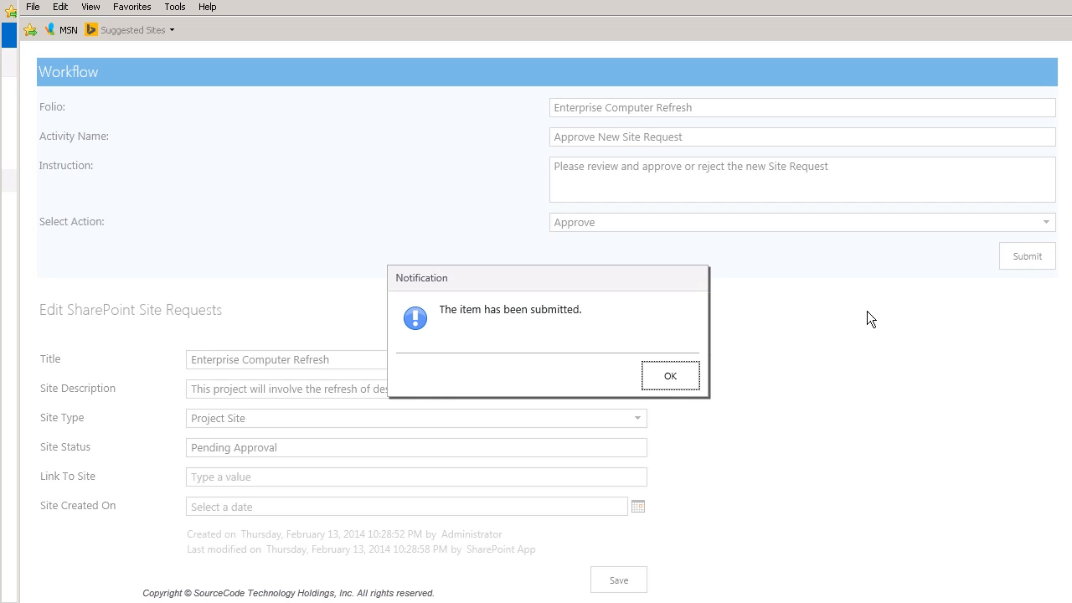
left_click(694, 376)
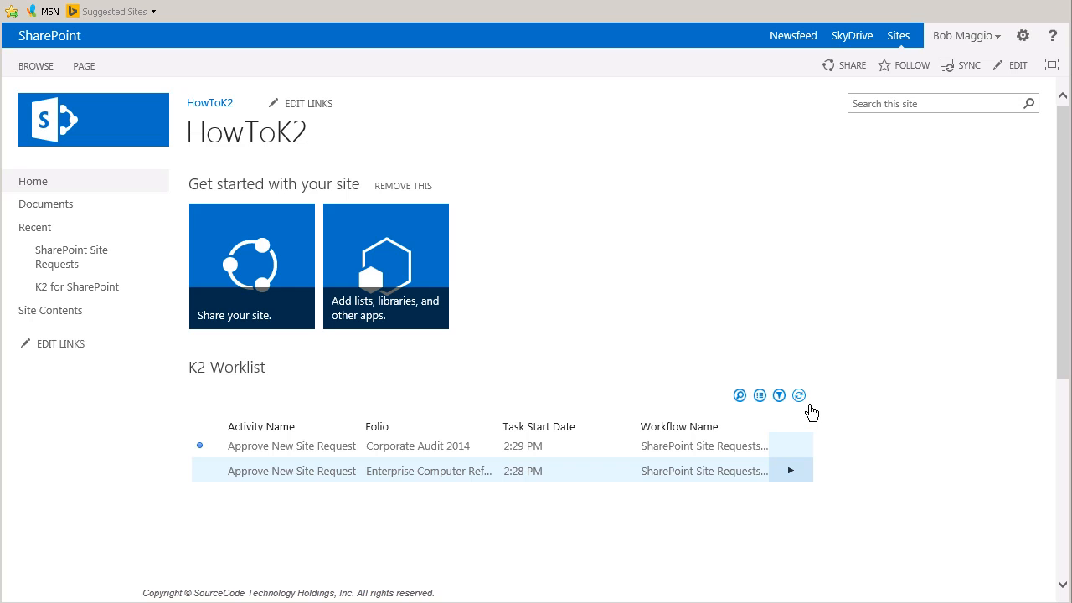
left_click(809, 405)
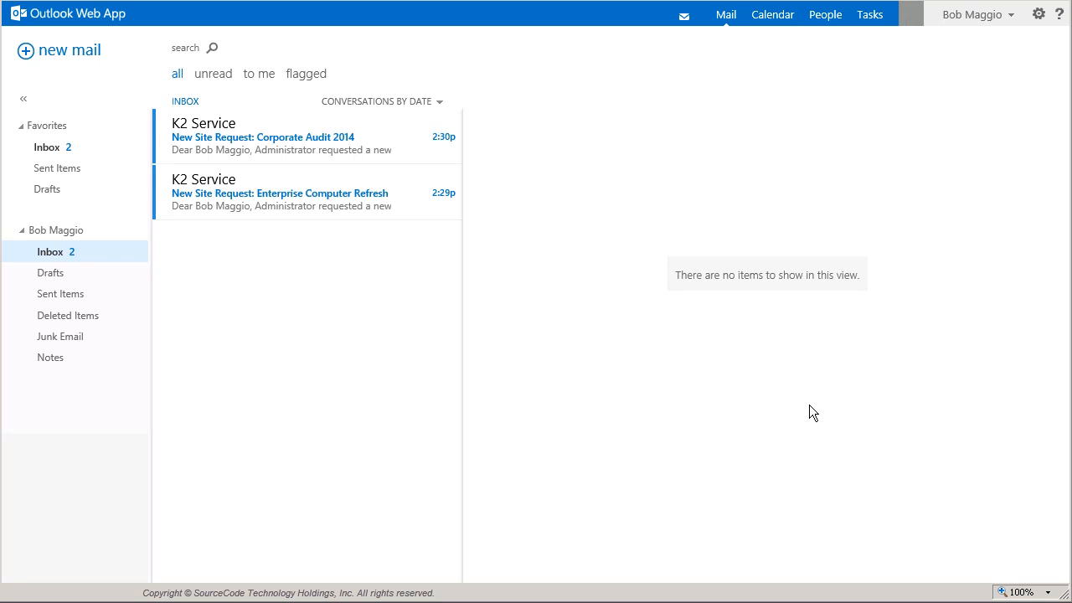
In Outlook Web App, review the Enterprise Computer Refresh request e-mail and reply "Approve" to the Corporate Audit 2014 request e-mail.
left_click(349, 218)
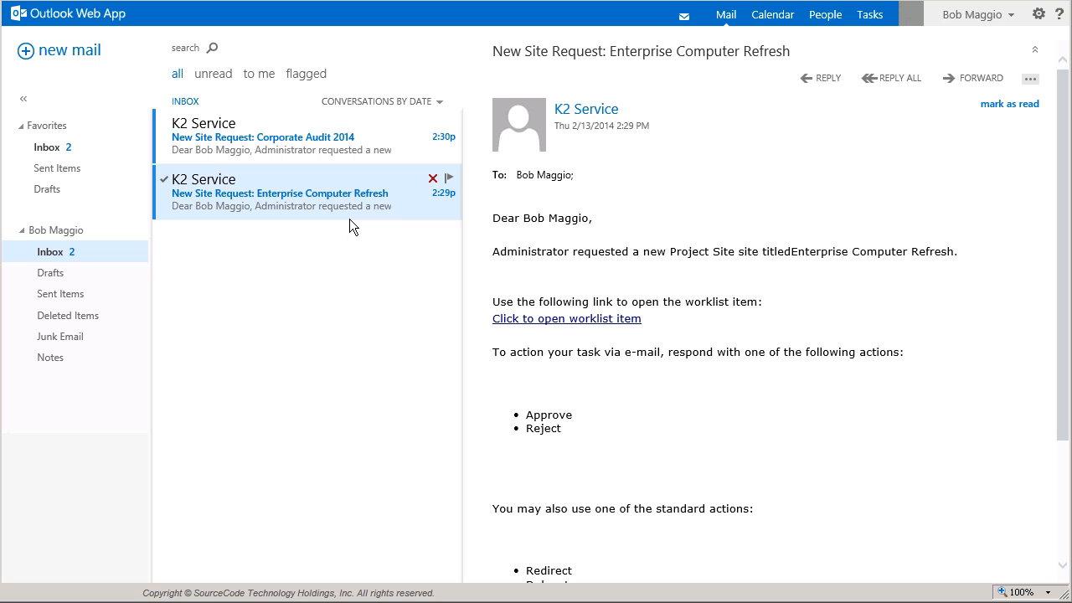
left_click(343, 157)
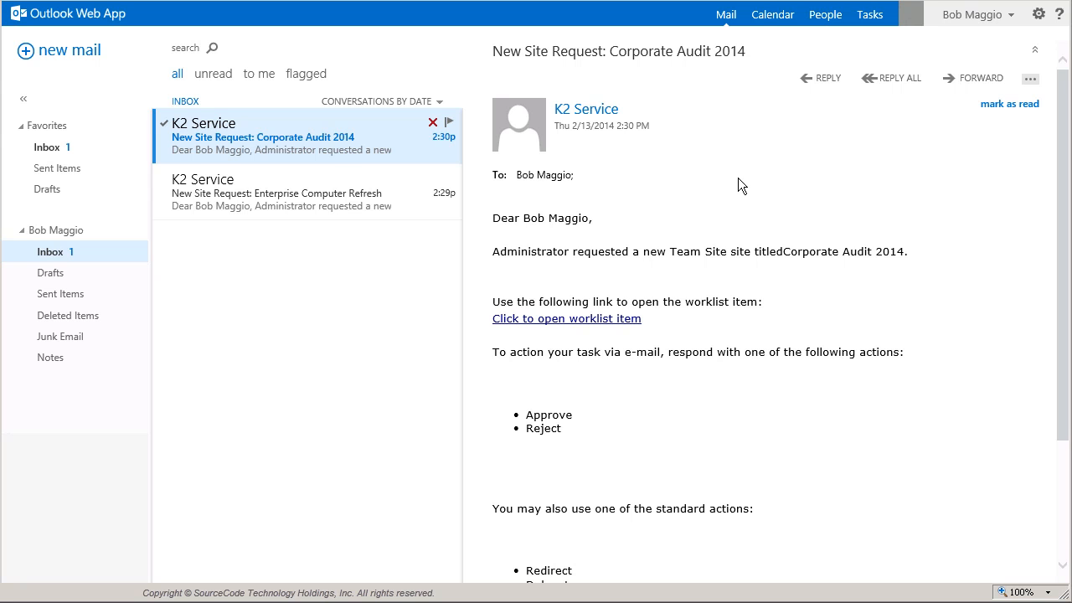
left_click(838, 95)
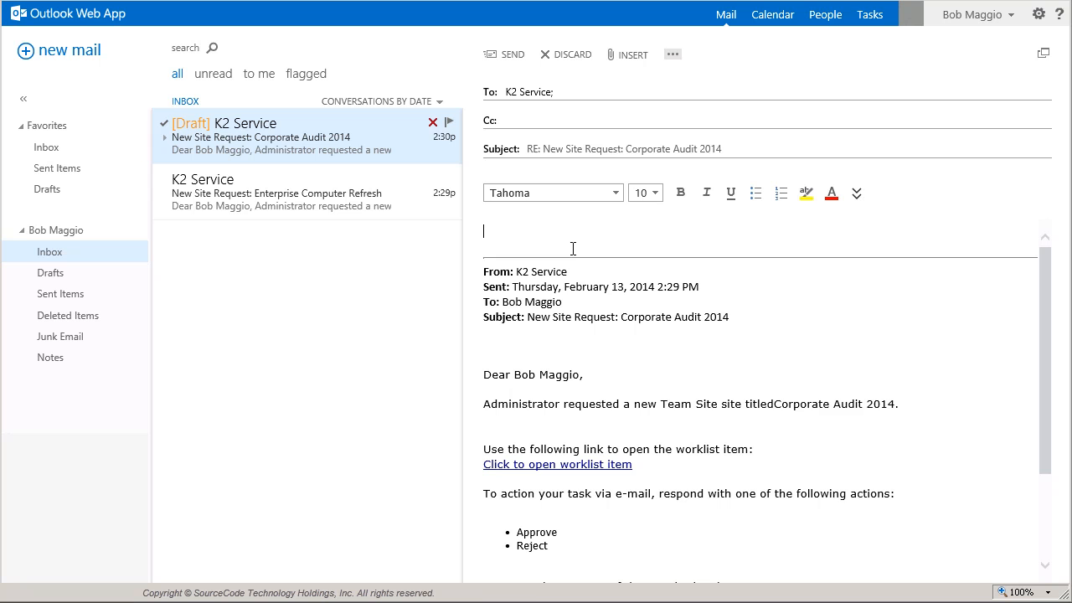
type("Approve")
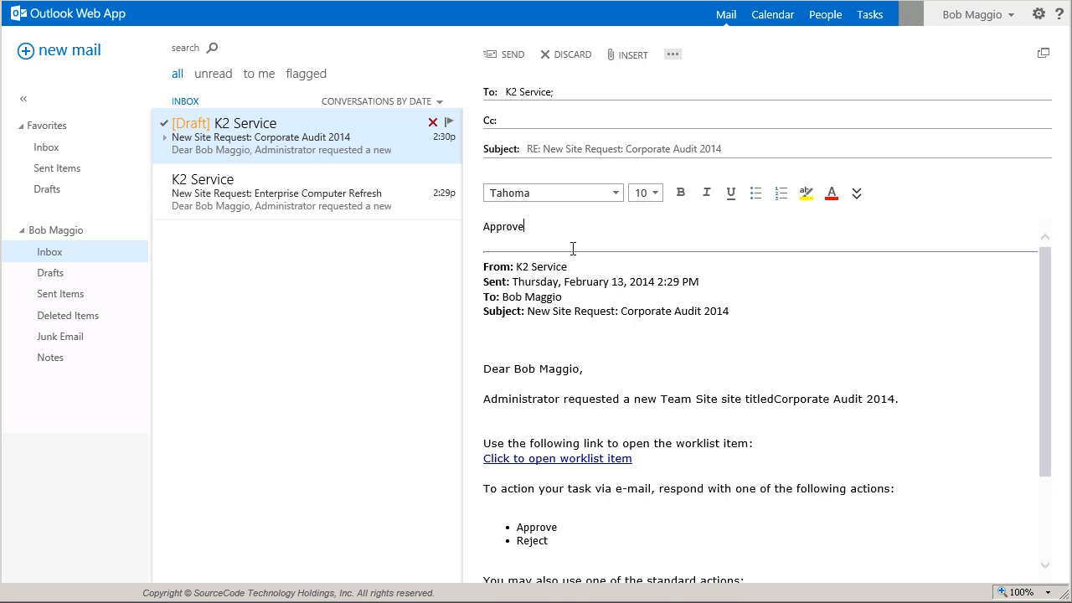
left_click(518, 65)
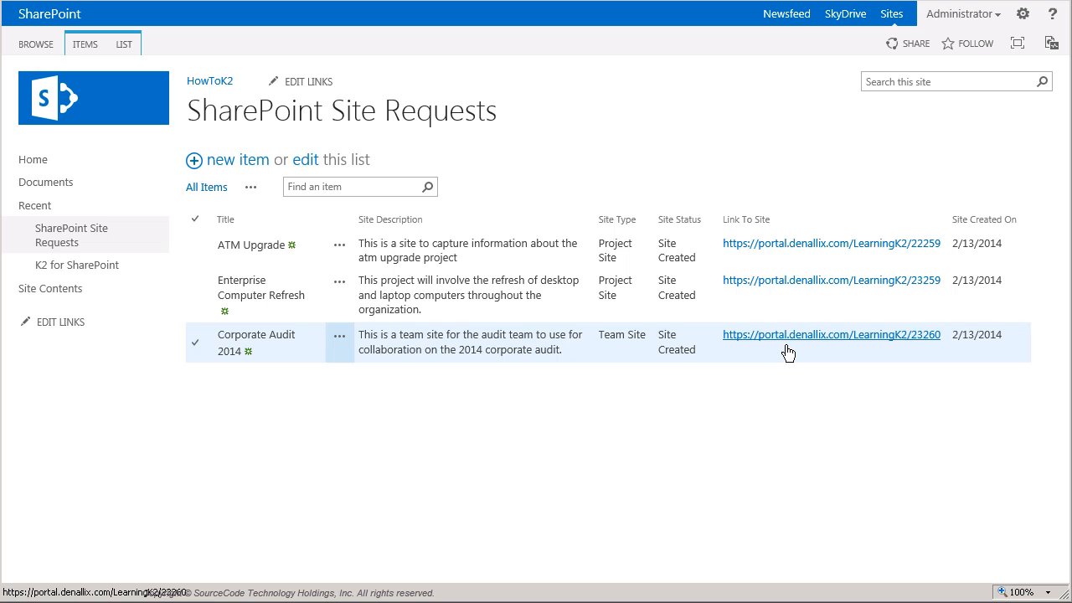
Open the new Corporate Audit 2014 site from the request list and view its title, description and logo settings.
left_click(787, 352)
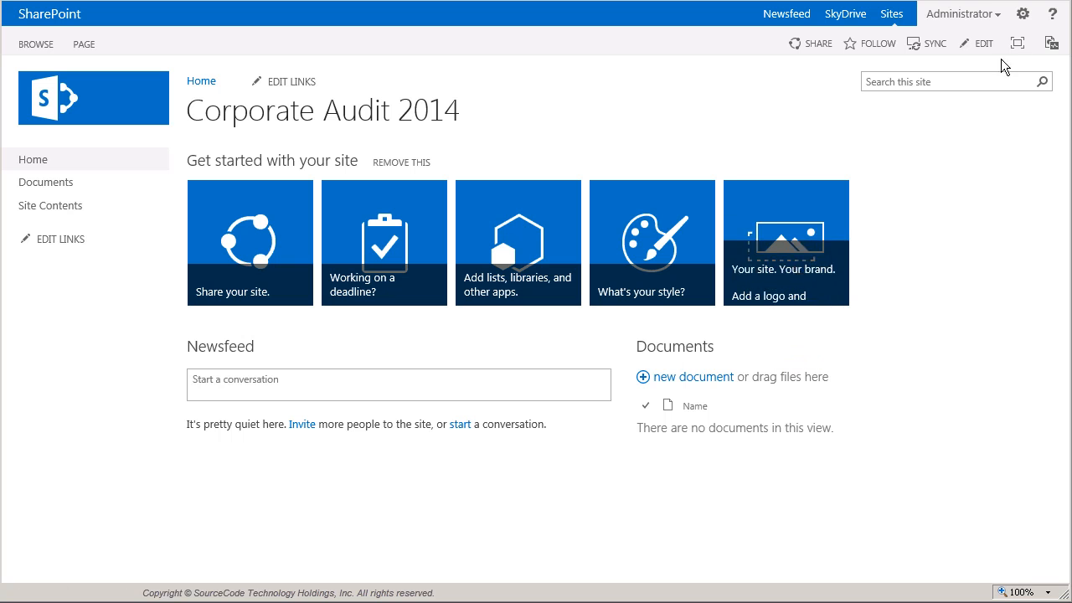
left_click(1039, 20)
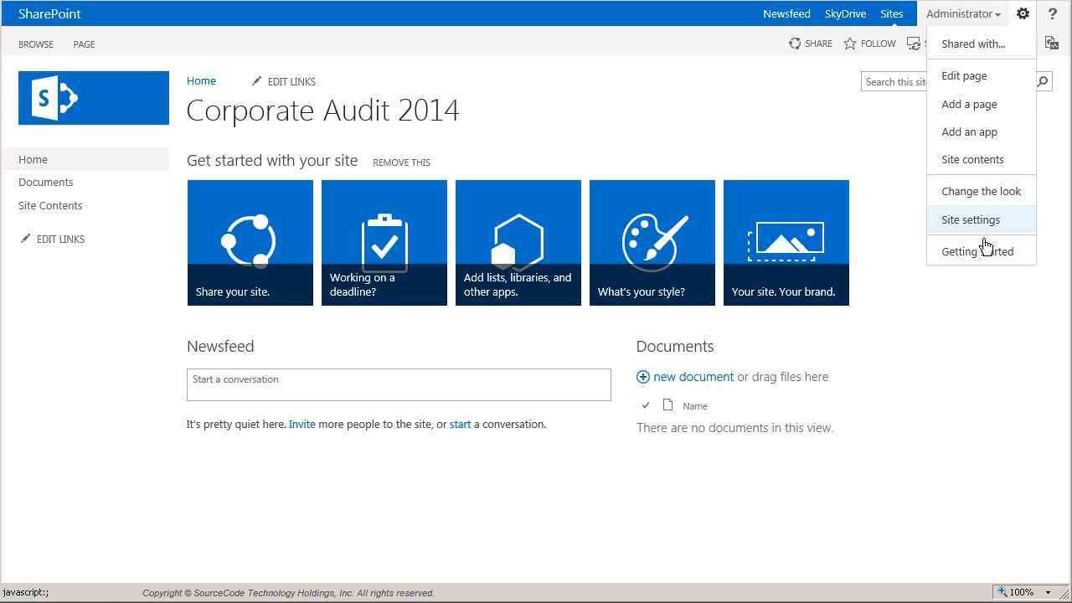
left_click(980, 219)
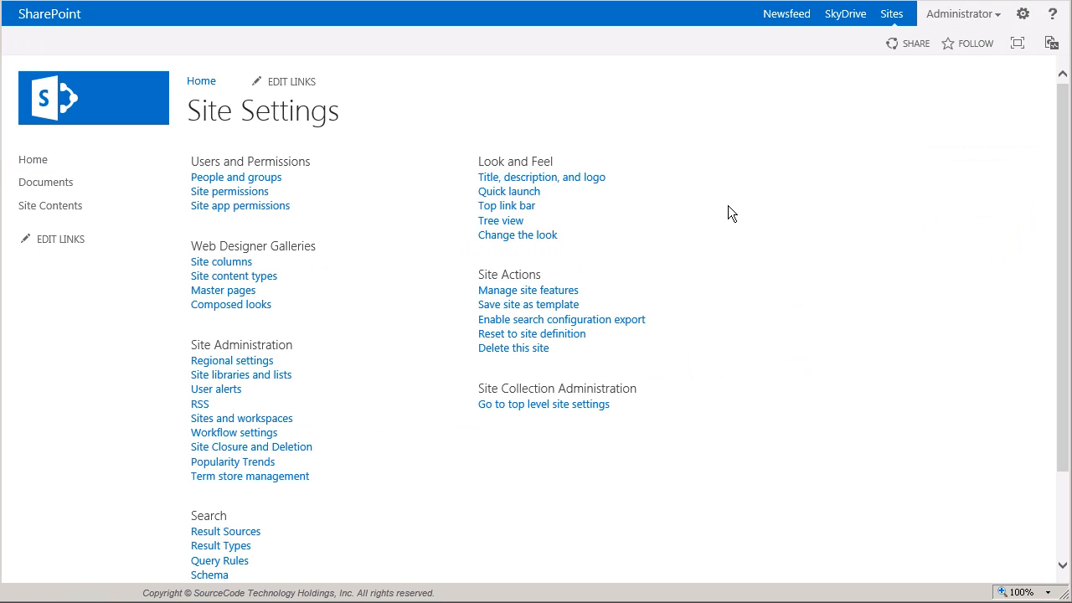
left_click(584, 188)
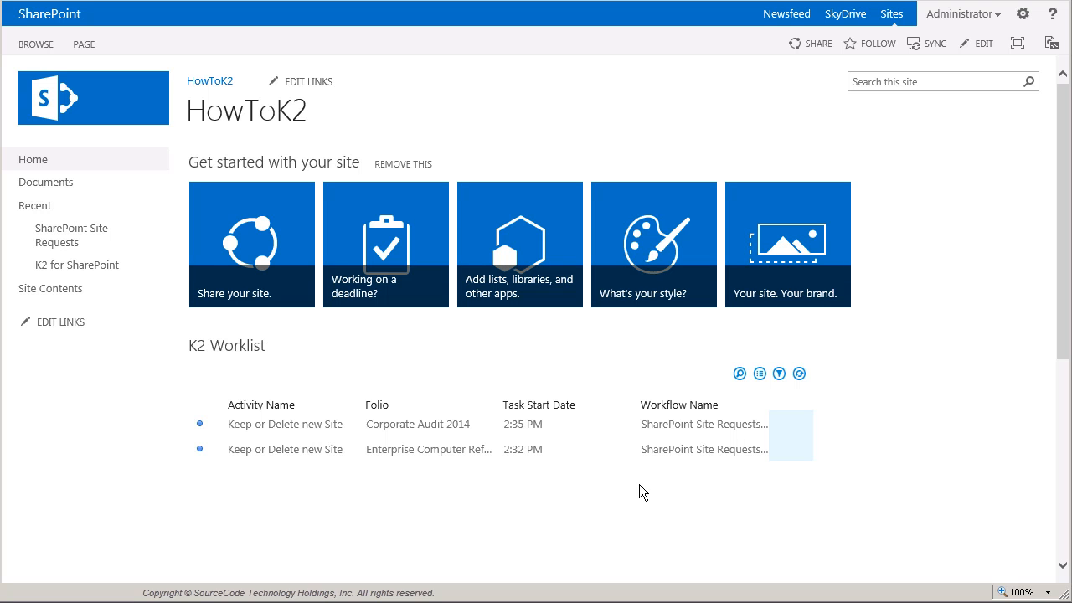
In the K2 Worklist, action the Enterprise Computer Refresh task as Keep Site and the Corporate Audit 2014 task as Delete Site.
left_click(794, 458)
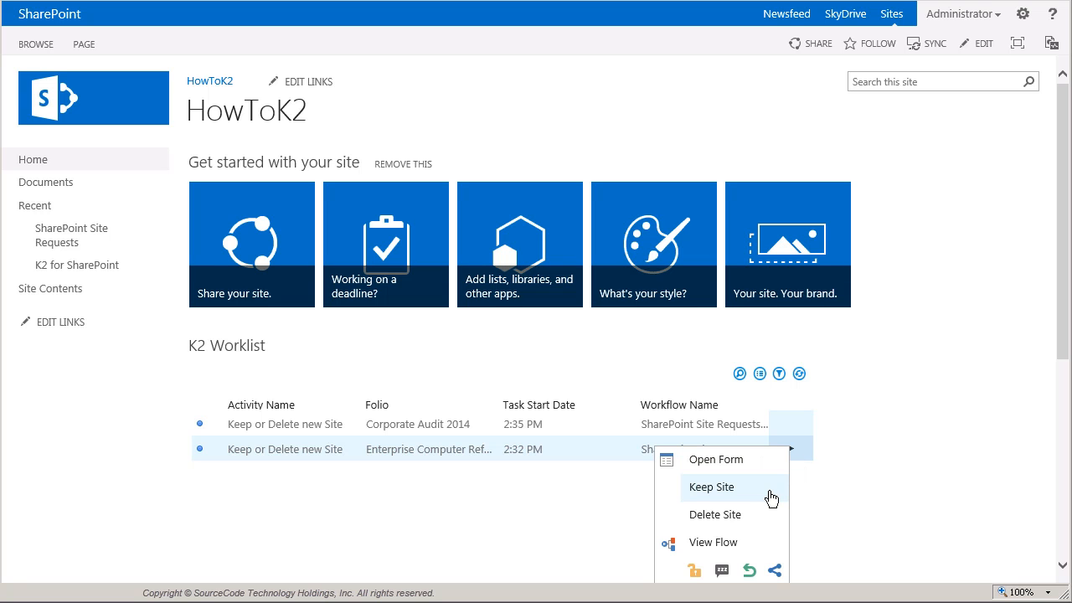
left_click(770, 498)
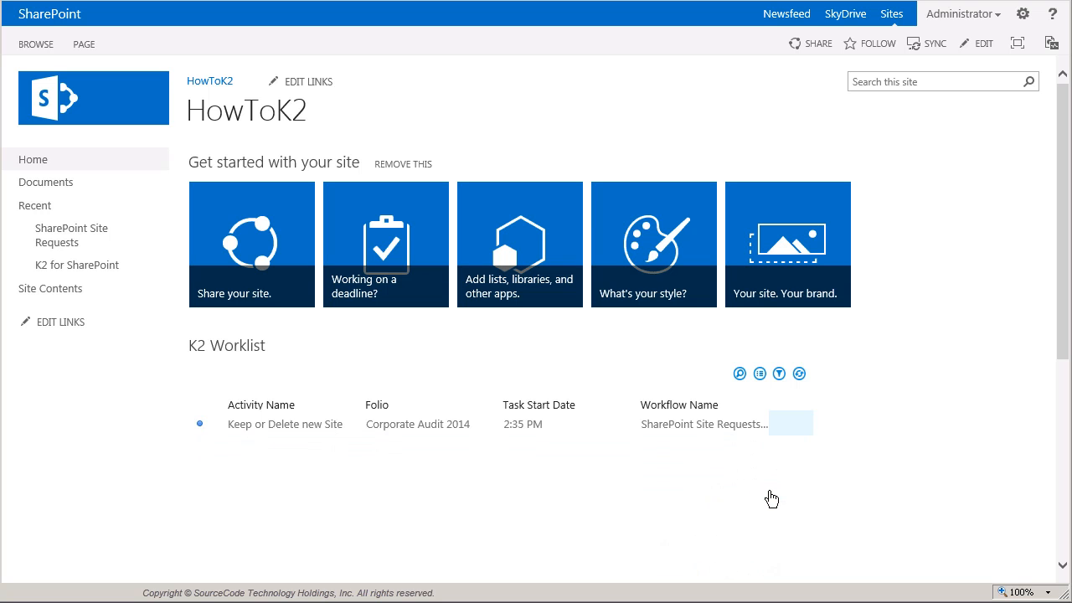
left_click(810, 436)
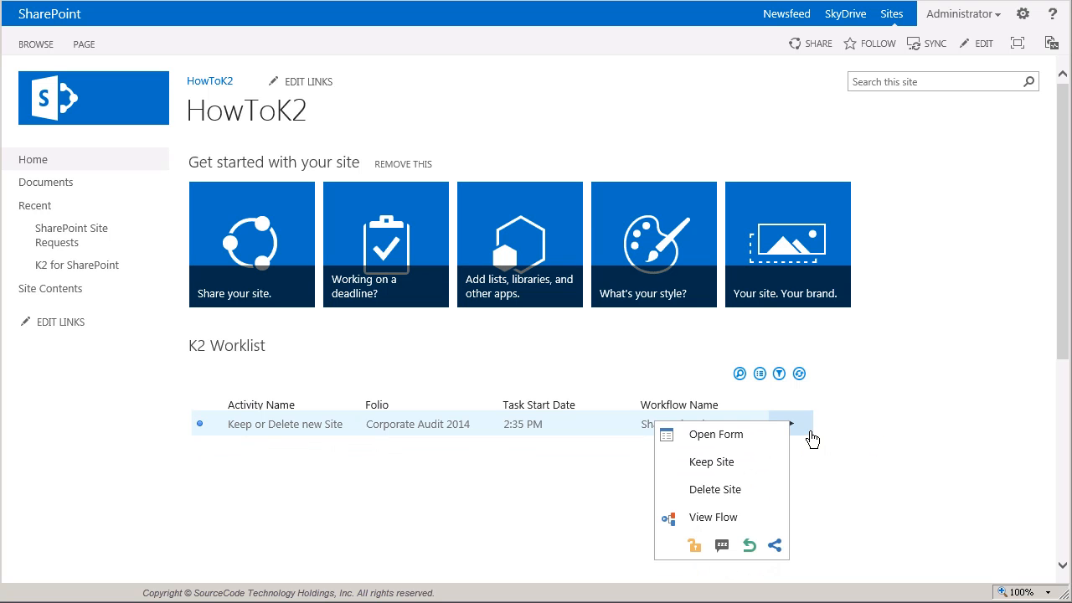
left_click(729, 500)
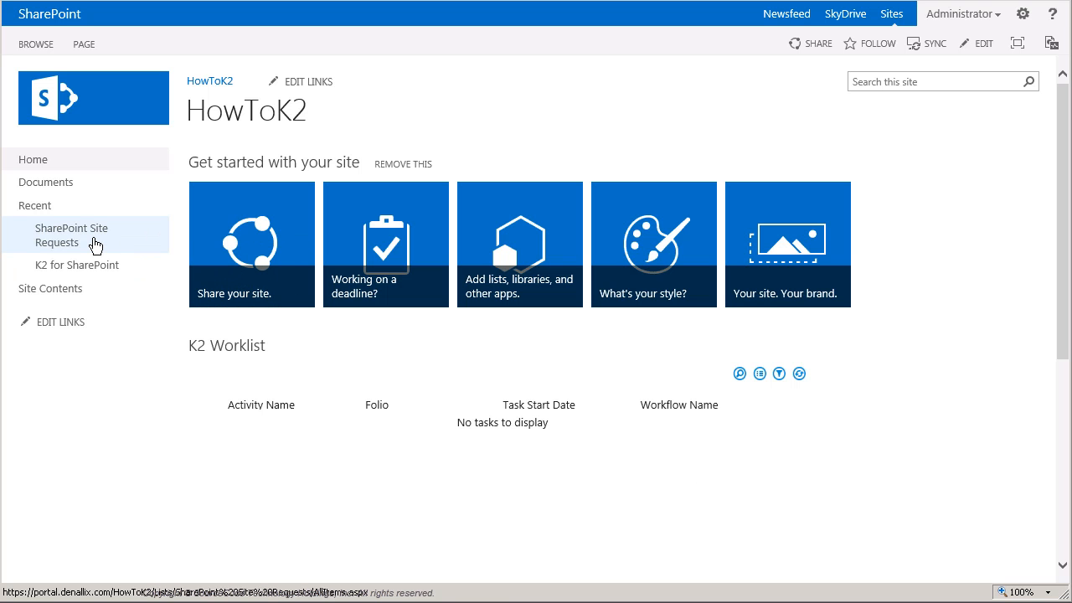
Check the site statuses in the SharePoint Site Requests list and open the list's K2 report.
left_click(95, 244)
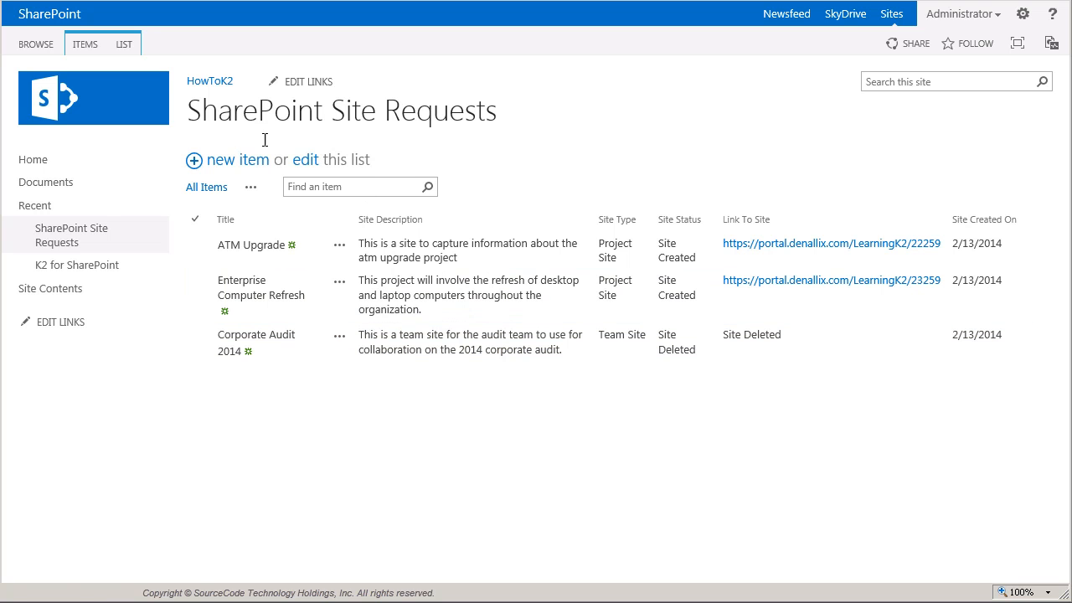
left_click(134, 48)
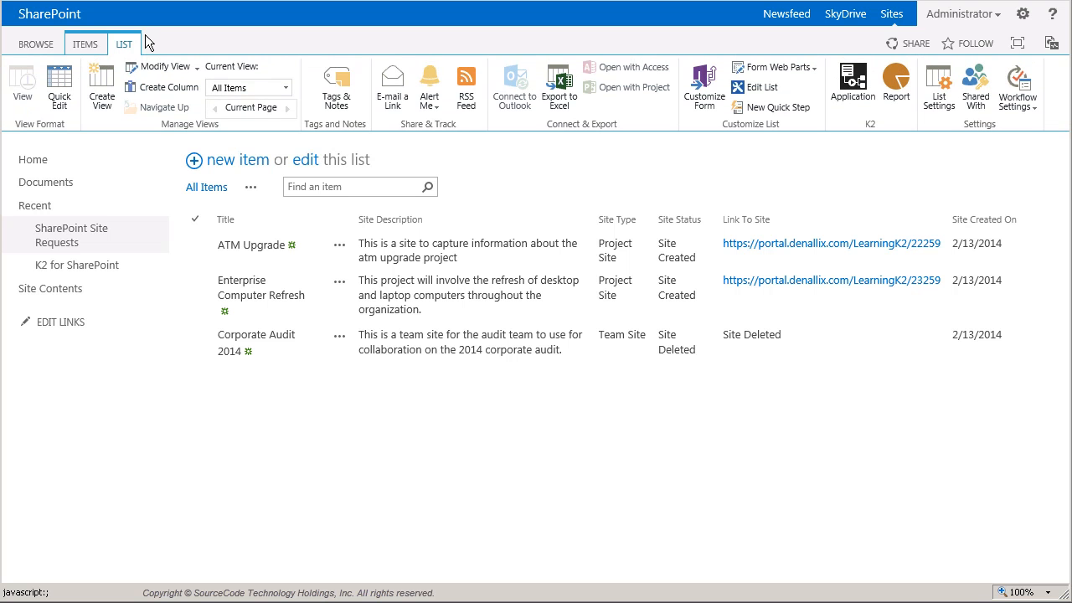
left_click(907, 109)
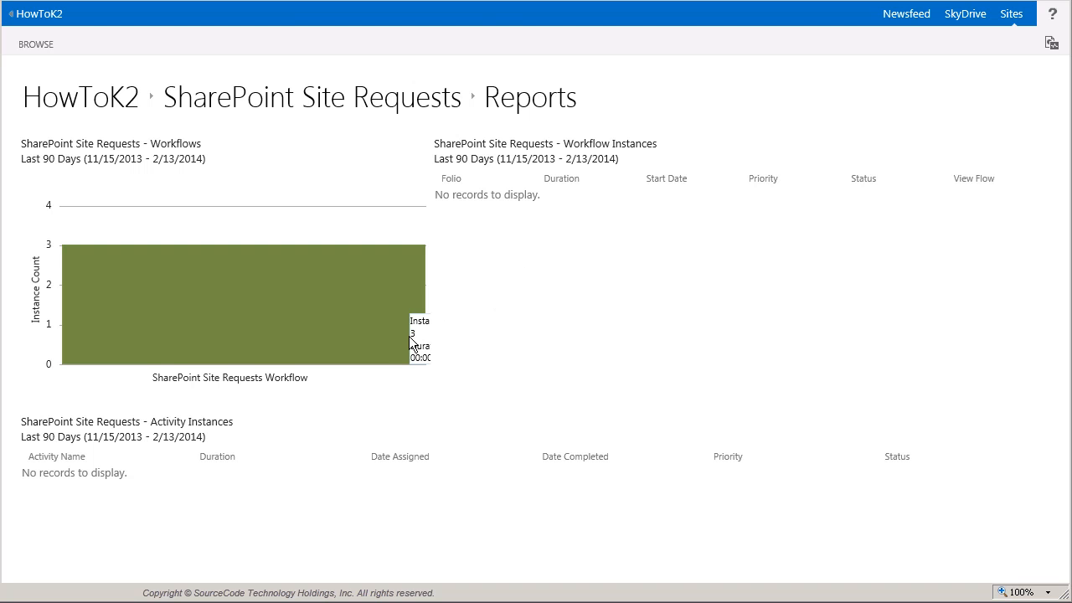
Drill into the SharePoint Site Requests Workflow instances and review the activity instances of Corporate Audit 2014.
left_click(332, 356)
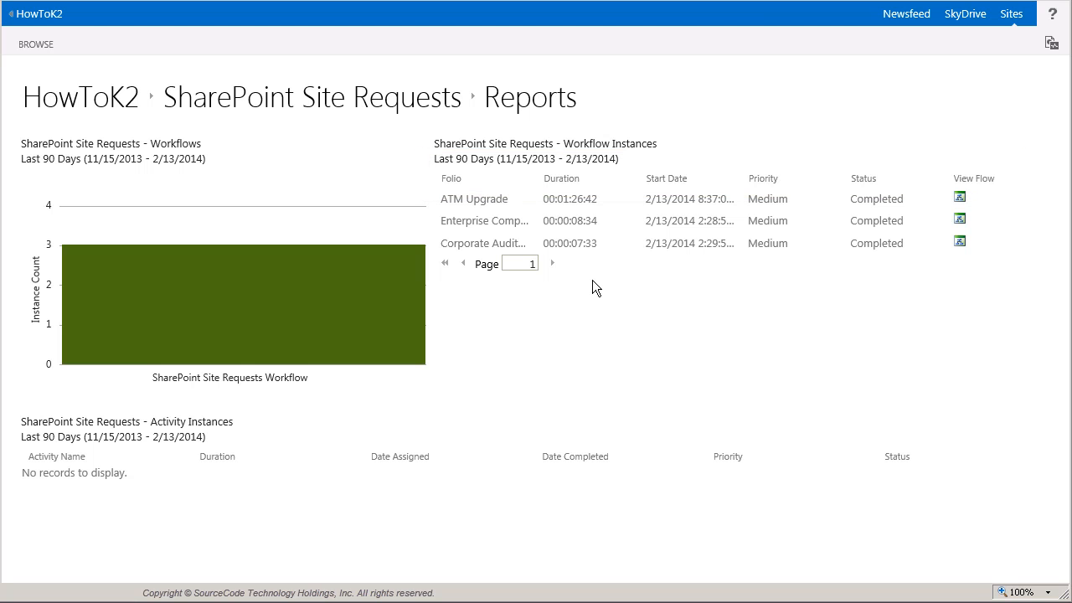
left_click(680, 249)
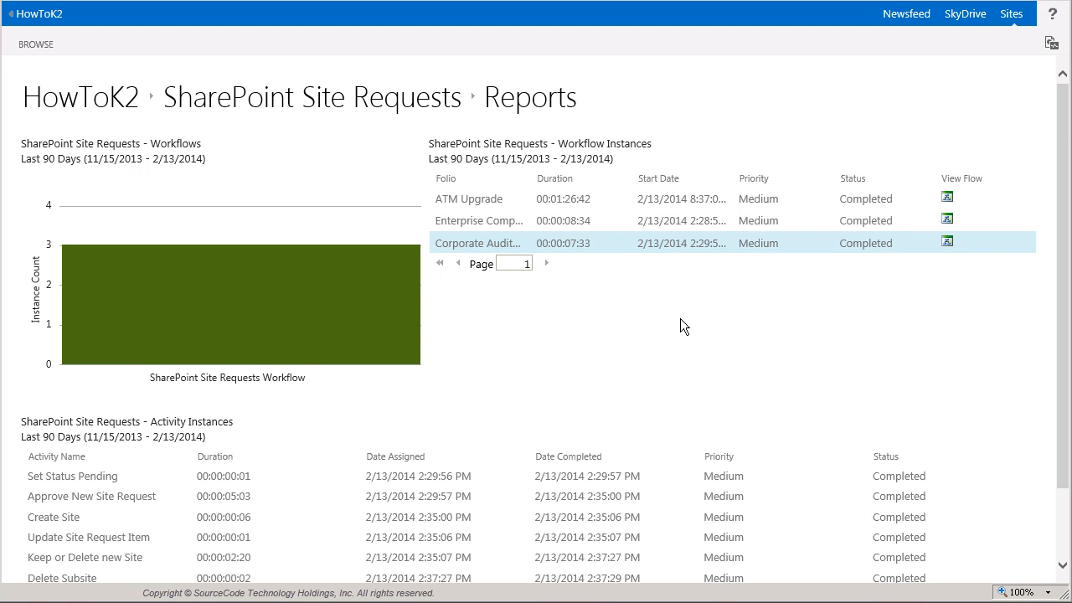
scroll(680, 325, "down", 2)
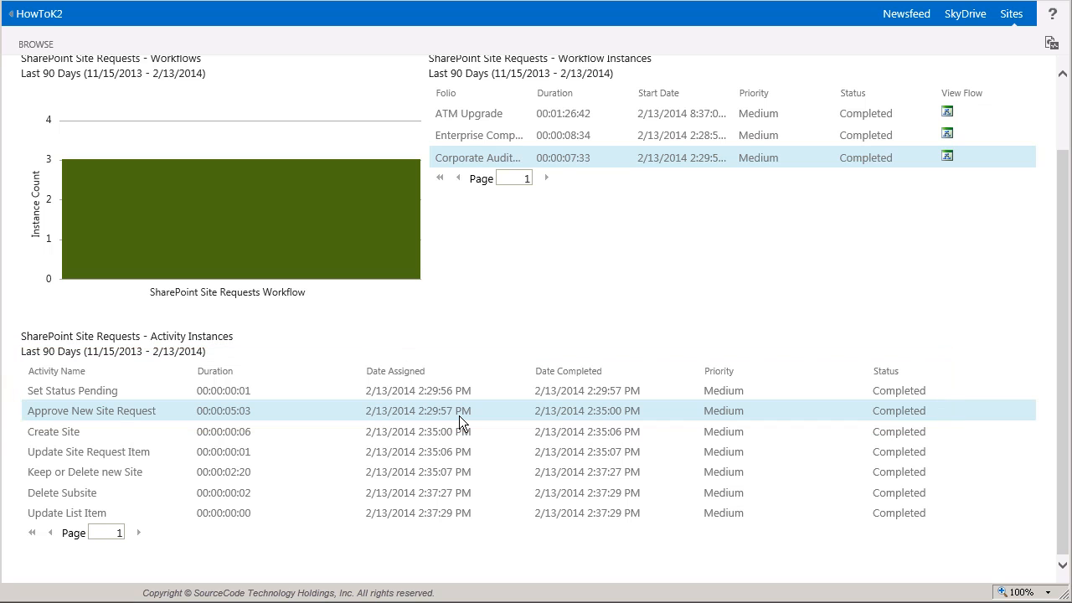
Open the View Flow of Corporate Audit 2014 and review the overview and participants of the Approve New Site Request activity.
left_click(953, 166)
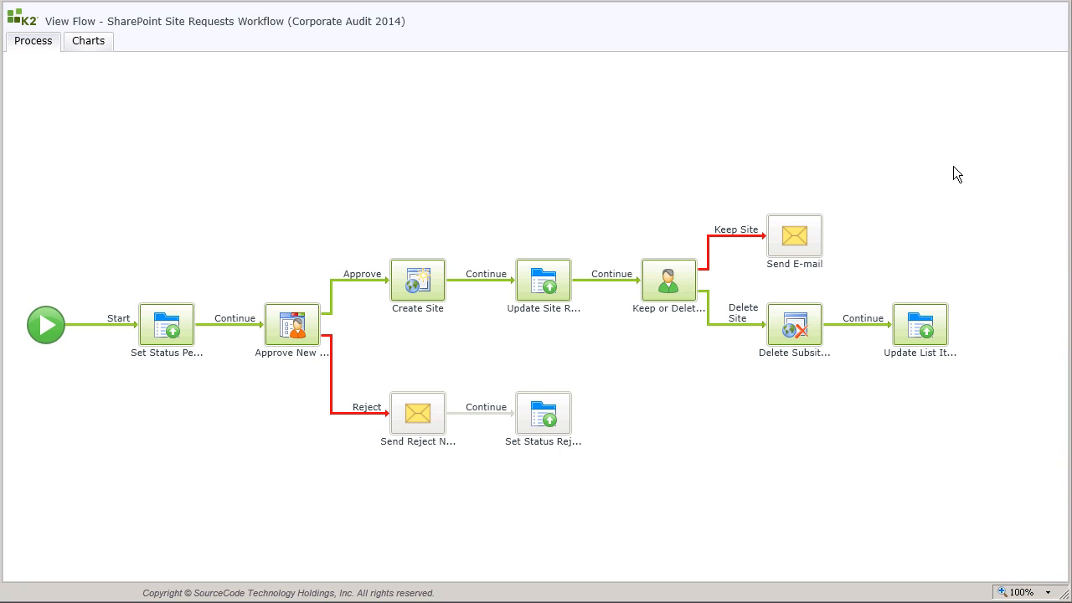
left_click(321, 334)
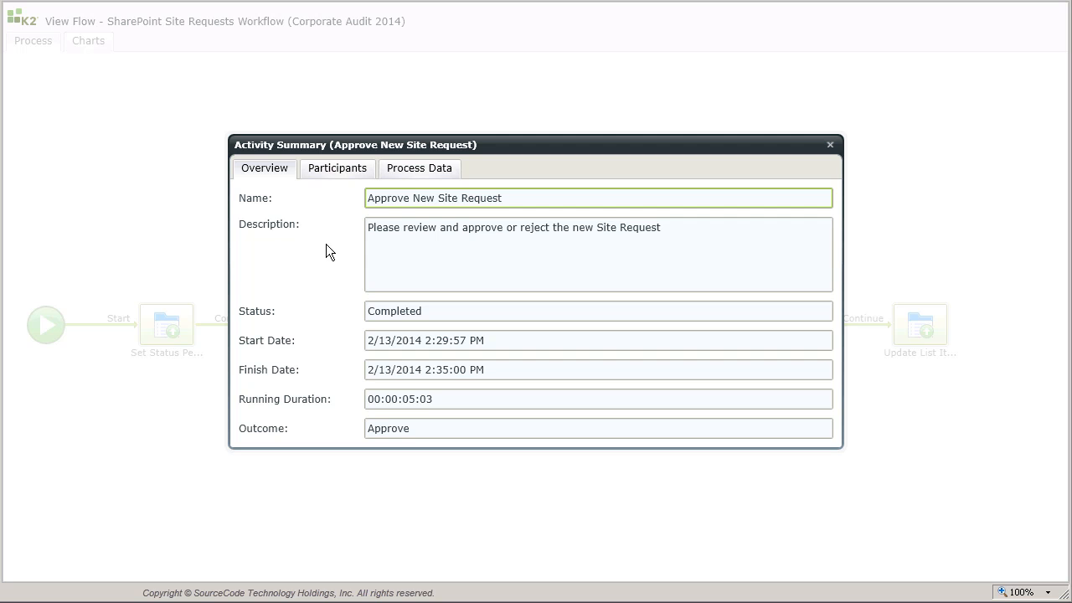
left_click(339, 170)
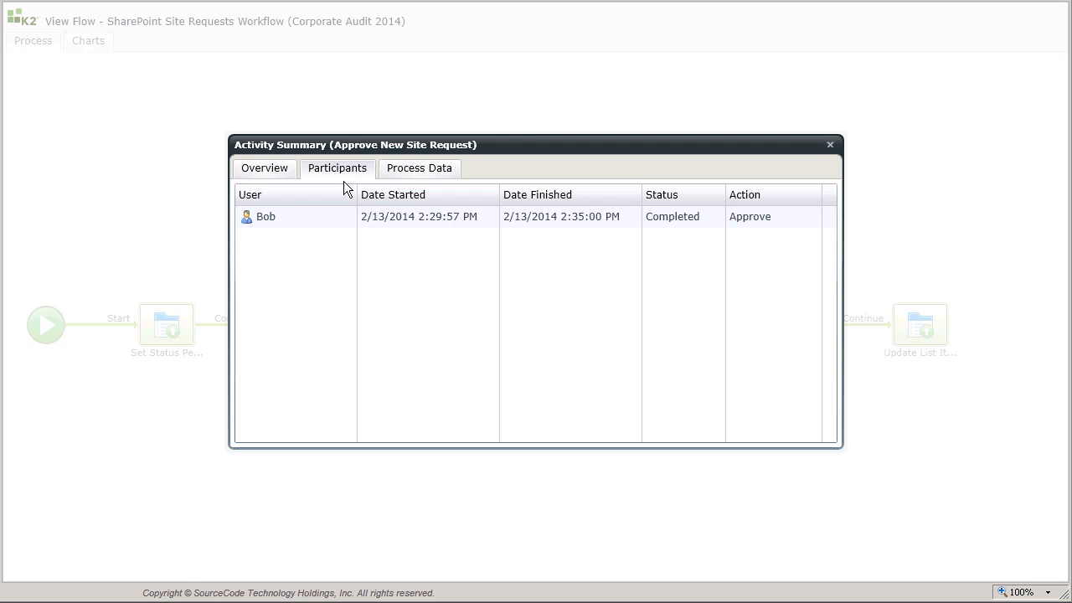
left_click(839, 151)
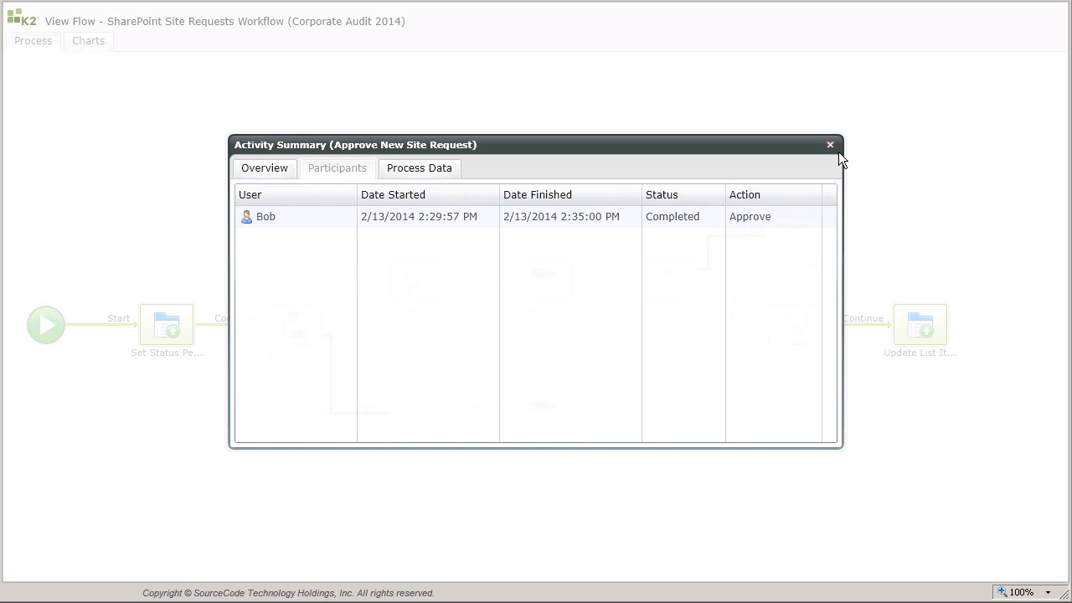